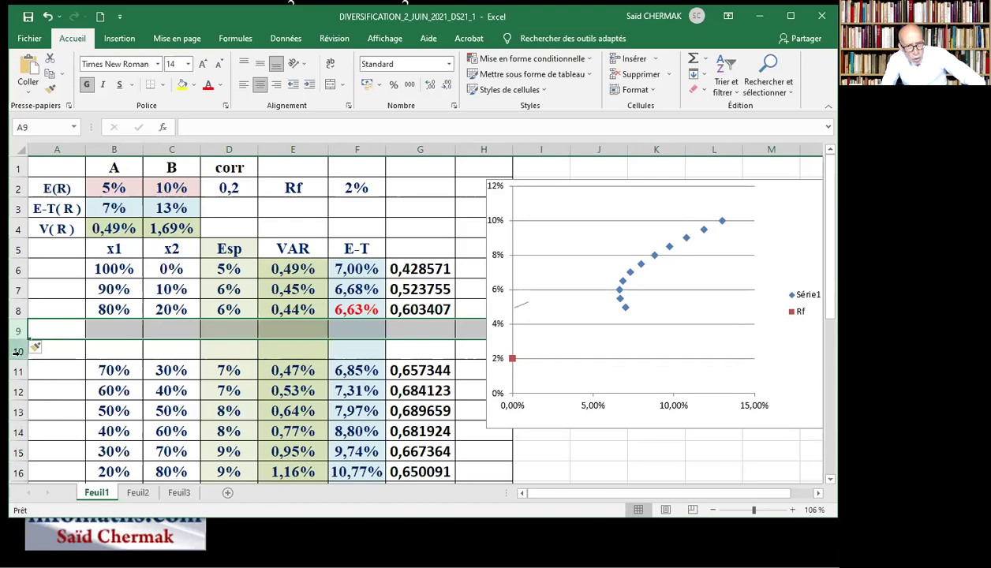
# Insert another blank row above row 10 and fill B9:B11 with the x1 weights 81%, 82% and 83%.
pyautogui.rightClick(17, 351)
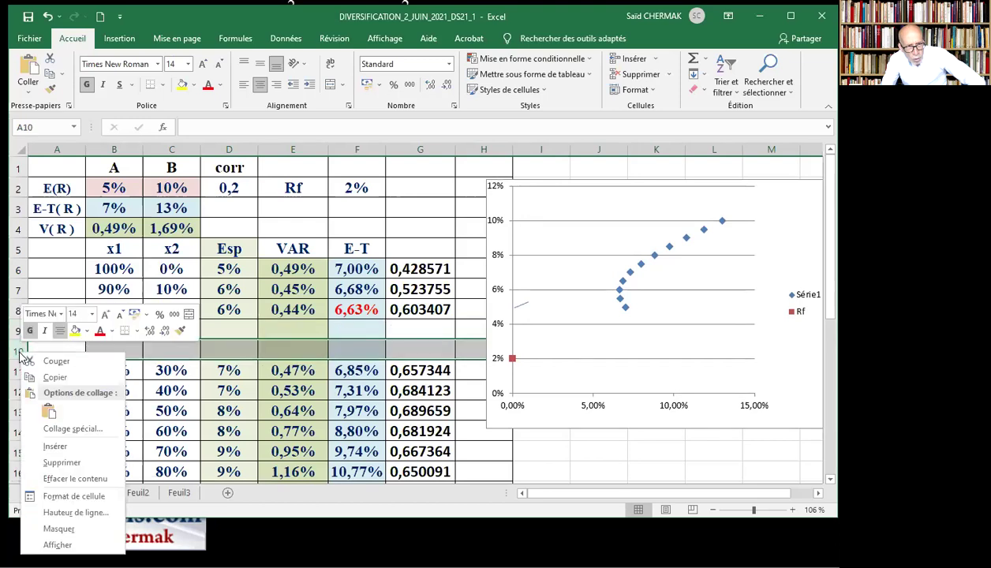
pyautogui.click(63, 448)
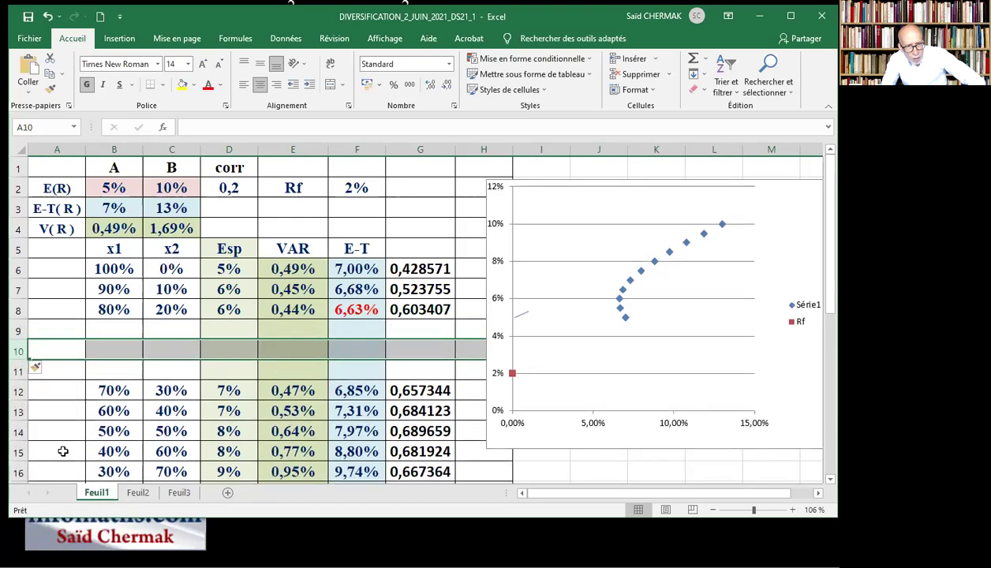
pyautogui.click(106, 330)
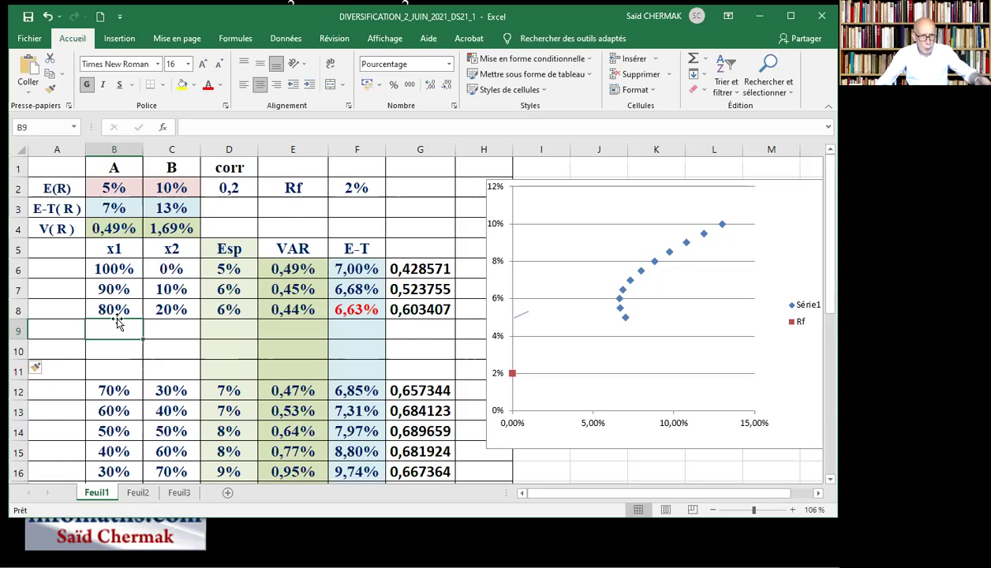
pyautogui.write('8')
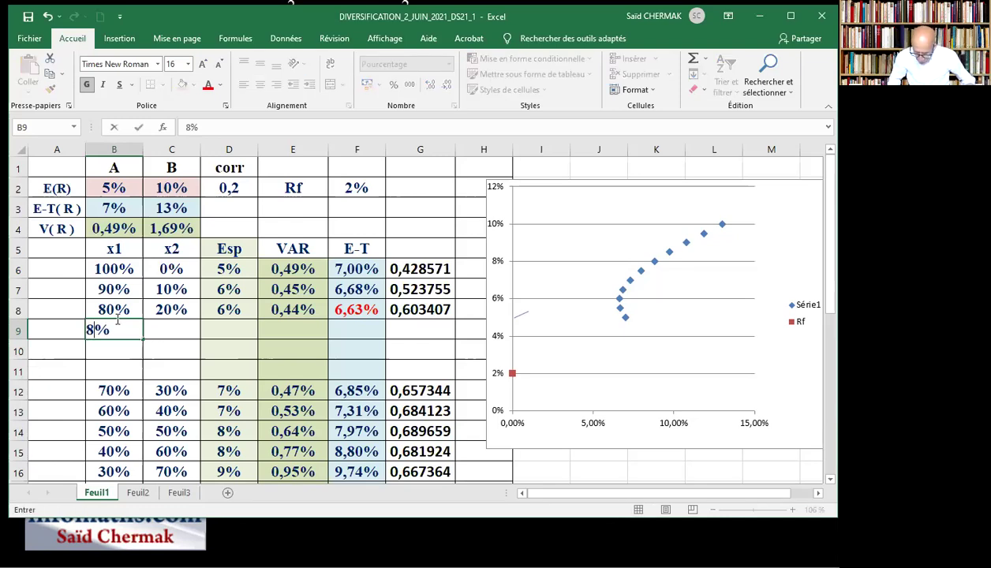
pyautogui.write('1')
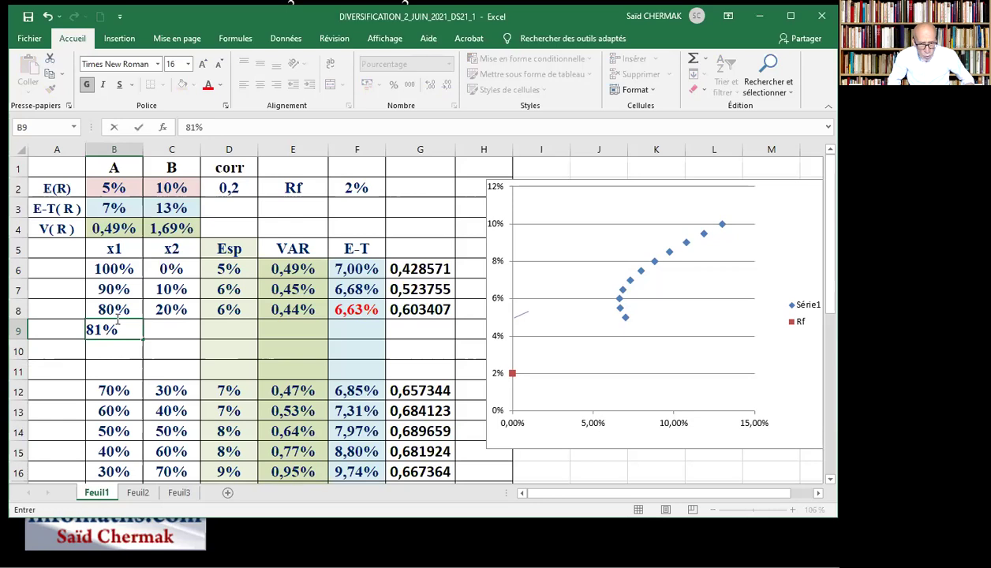
pyautogui.click(111, 348)
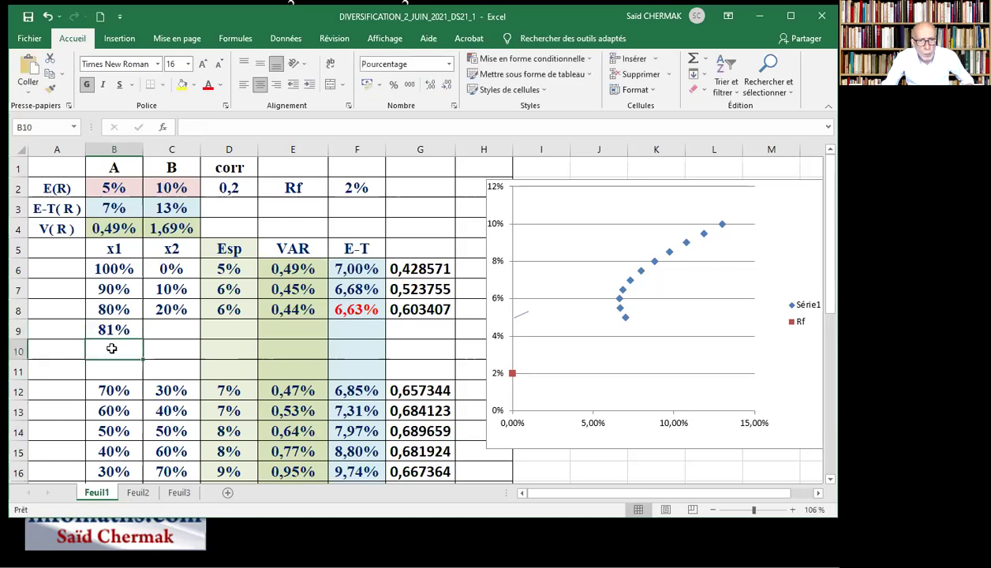
pyautogui.click(131, 314)
pyautogui.moveTo(131, 313); pyautogui.dragTo(140, 384)
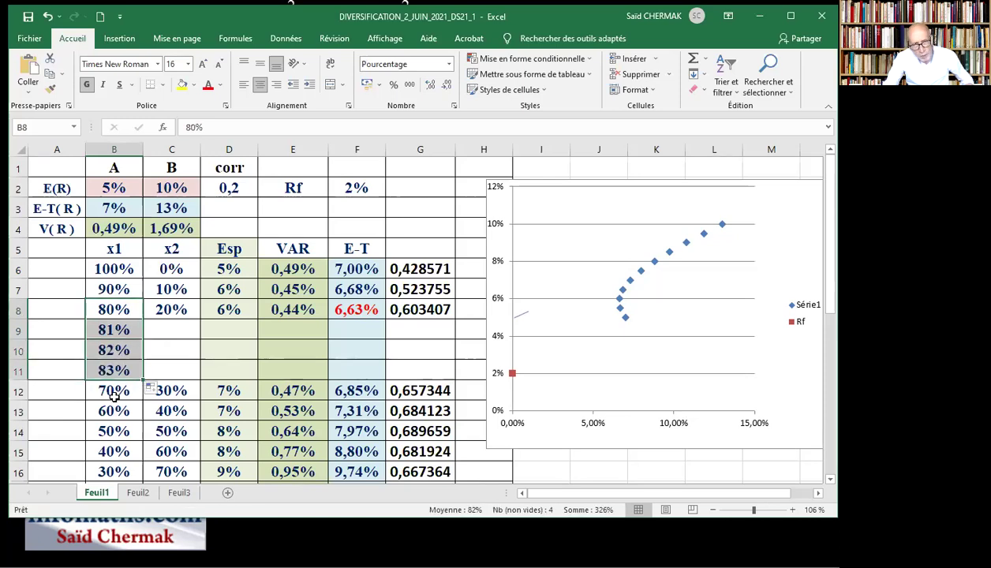
# Fill the x2, Esp, VAR and E-T formulas of row 8 down through row 11.
pyautogui.click(177, 304)
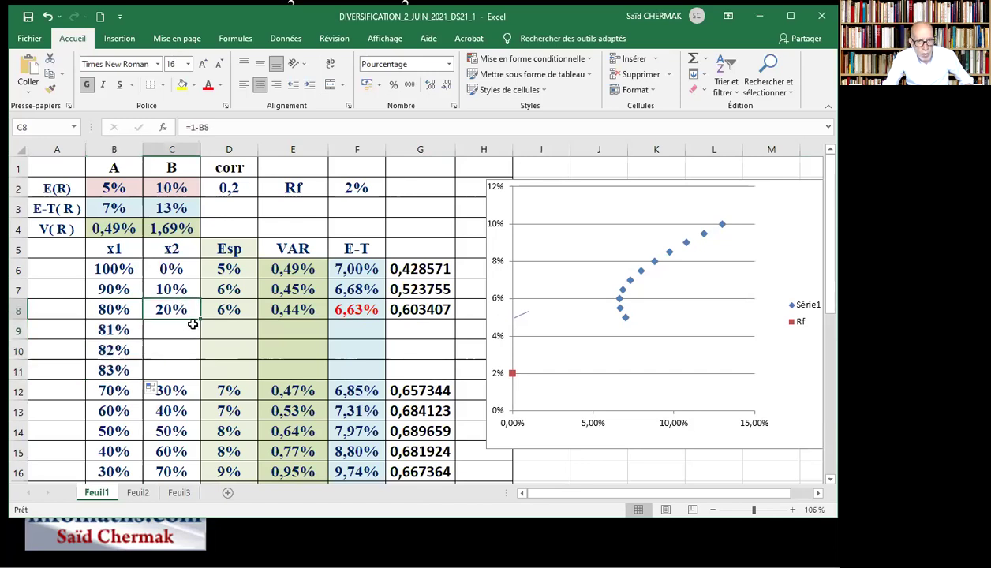
pyautogui.moveTo(200, 318); pyautogui.dragTo(197, 380)
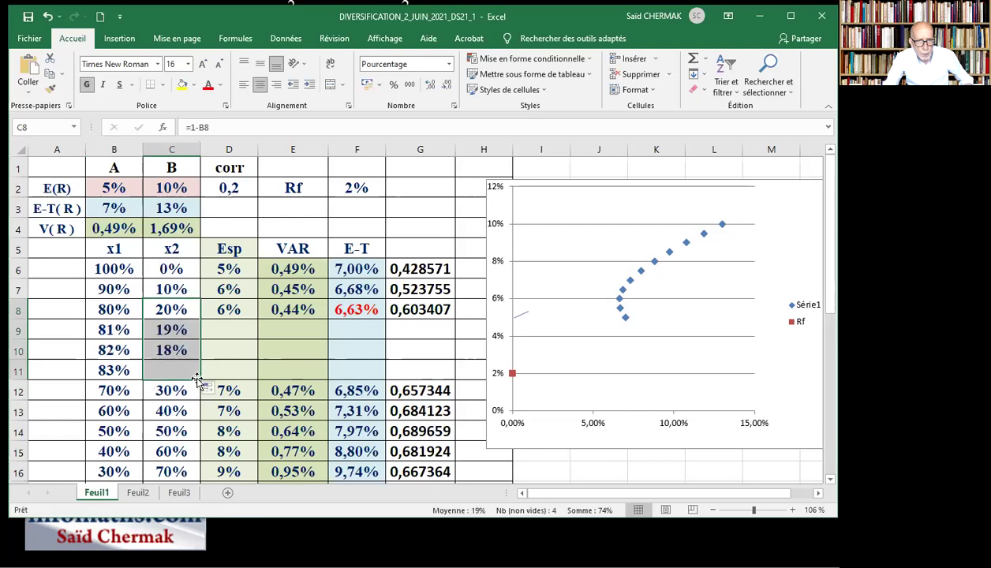
pyautogui.click(231, 306)
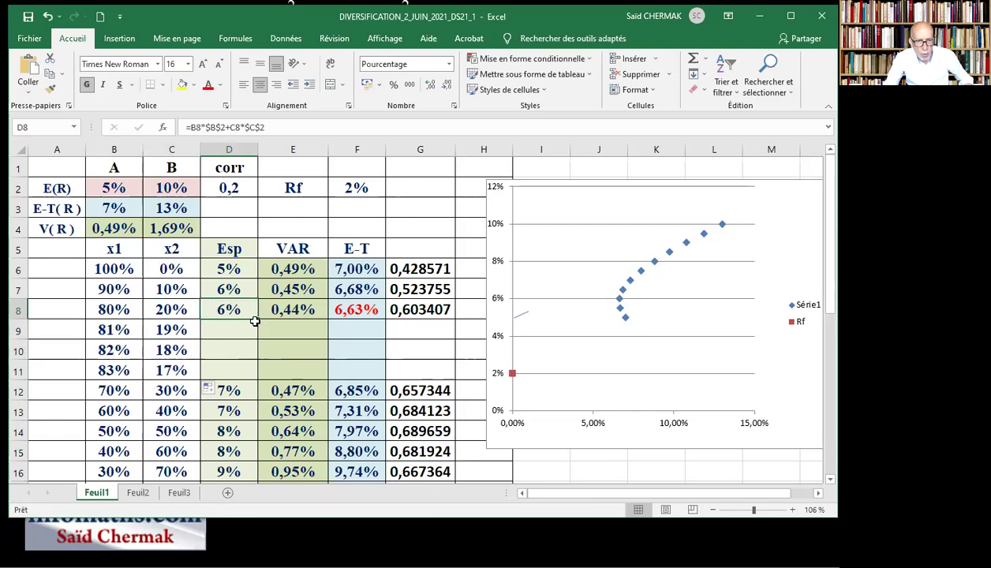
pyautogui.moveTo(257, 318); pyautogui.dragTo(250, 373)
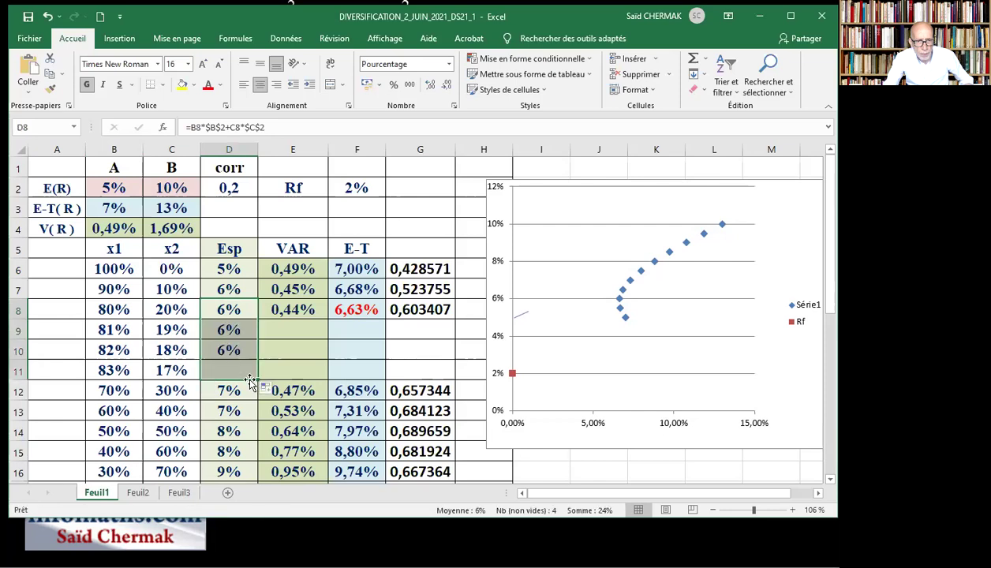
pyautogui.click(294, 308)
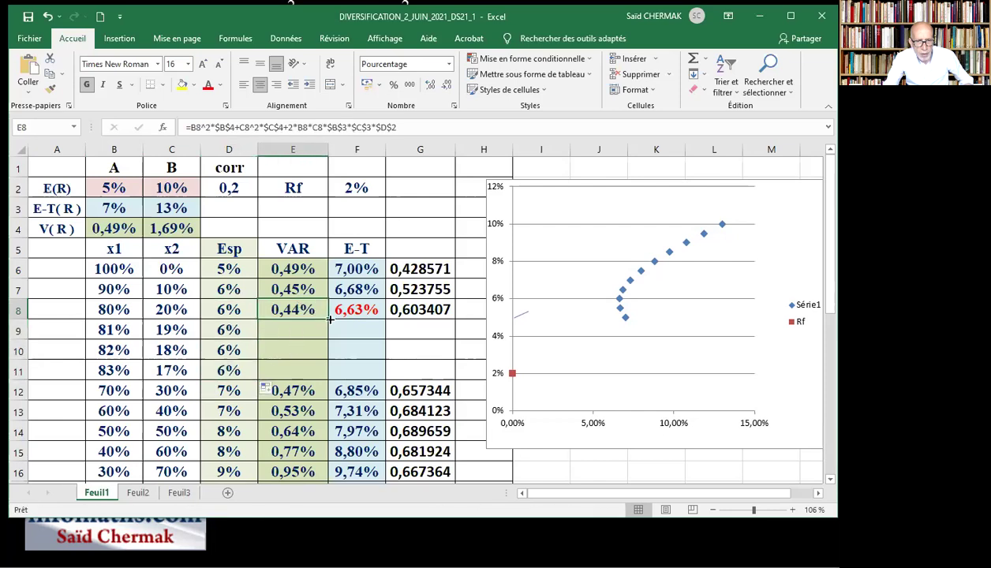
pyautogui.moveTo(330, 319); pyautogui.dragTo(326, 381)
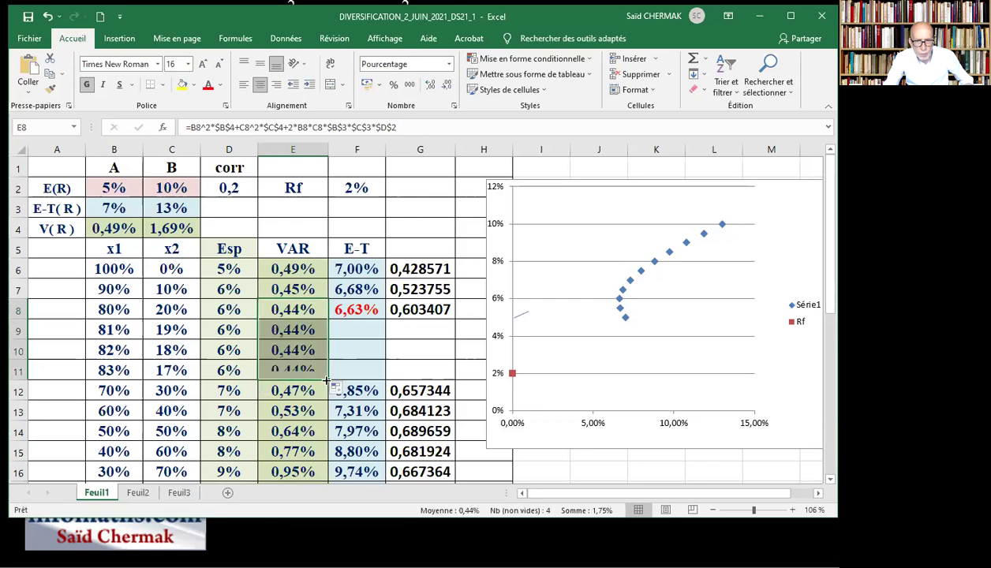
pyautogui.click(370, 306)
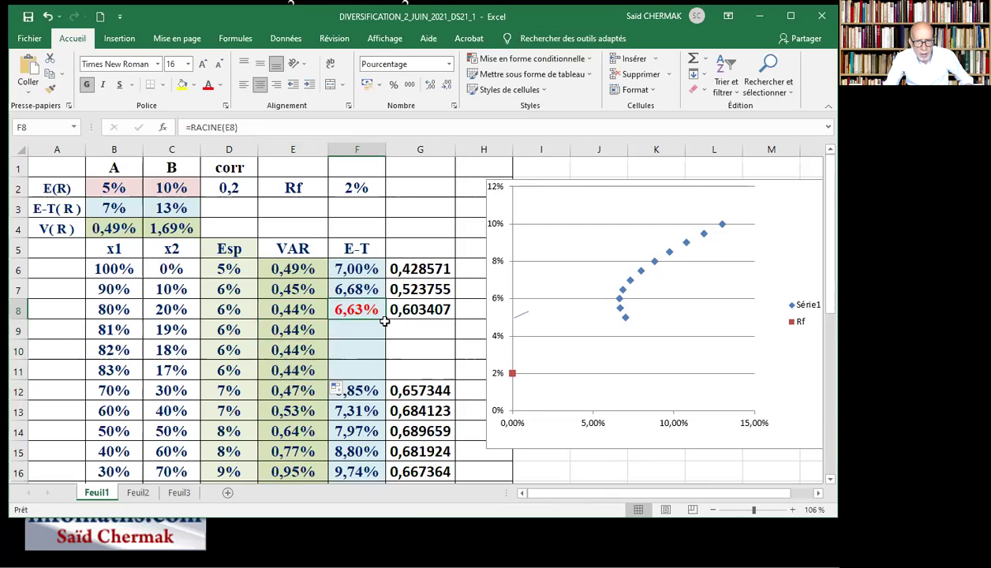
pyautogui.moveTo(384, 320); pyautogui.dragTo(380, 375)
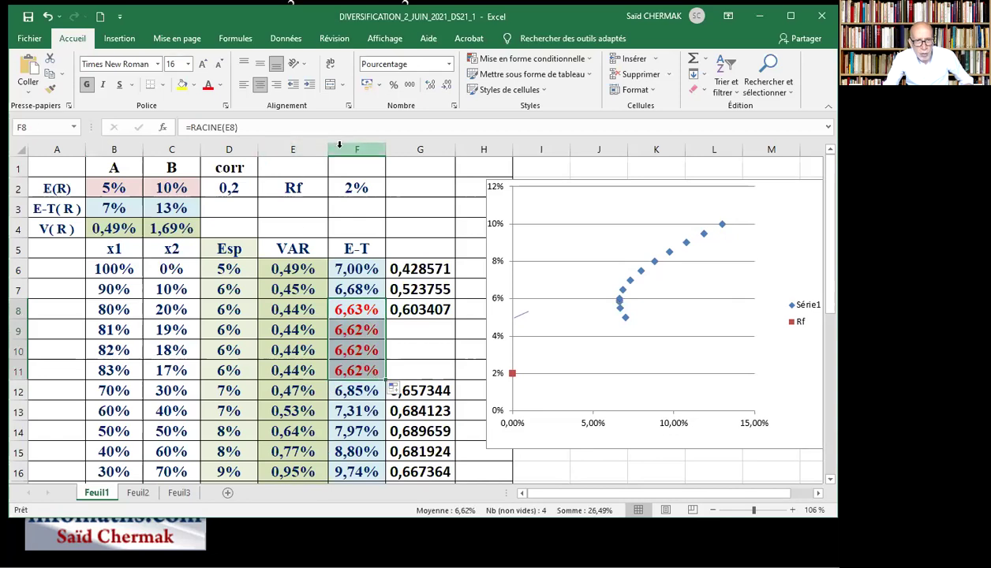
# Widen column E and format the variances in E8:E11 as percentages with five decimals.
pyautogui.moveTo(328, 150); pyautogui.dragTo(361, 152)
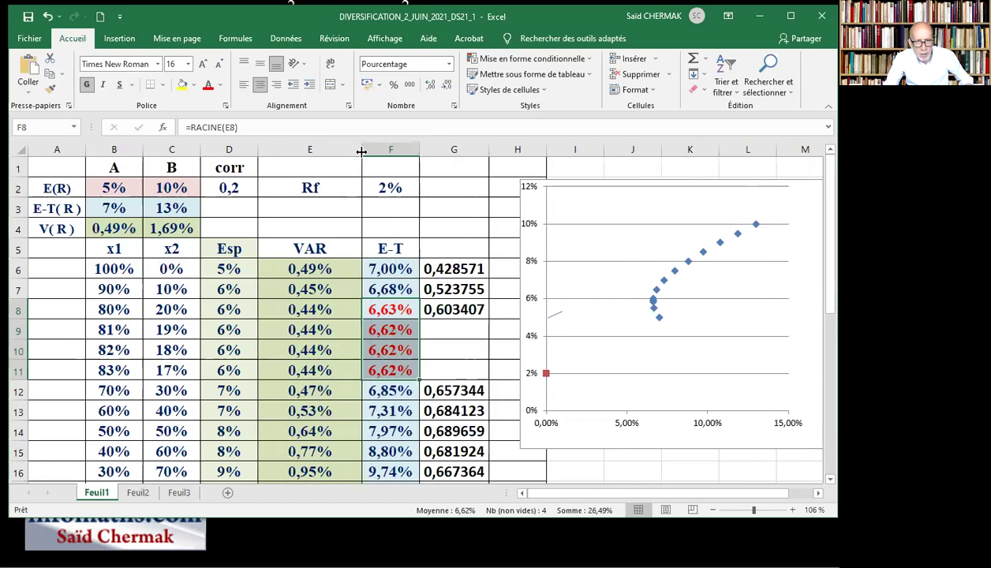
pyautogui.click(303, 270)
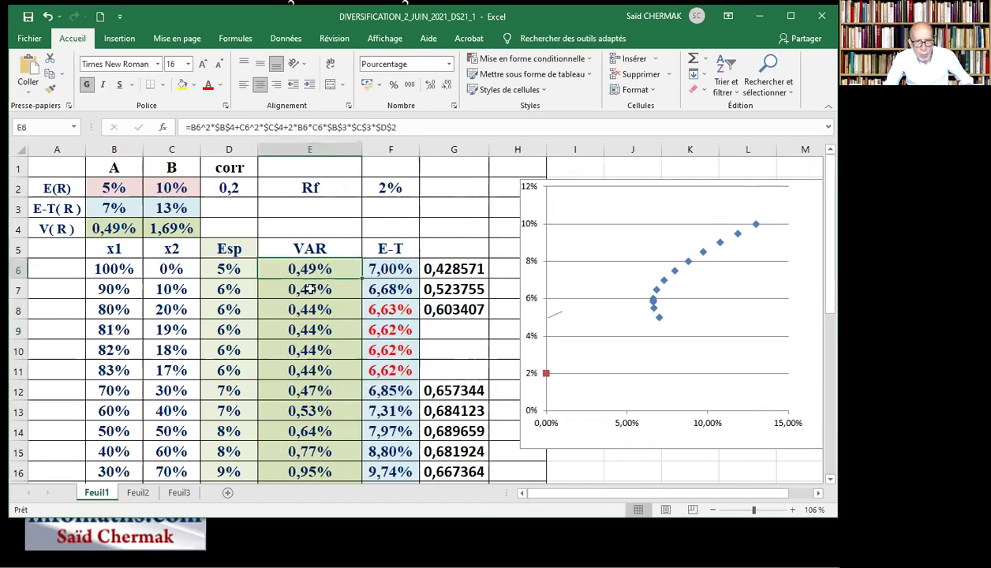
pyautogui.moveTo(310, 290); pyautogui.dragTo(303, 451)
pyautogui.click(301, 417)
pyautogui.moveTo(299, 306); pyautogui.dragTo(296, 371)
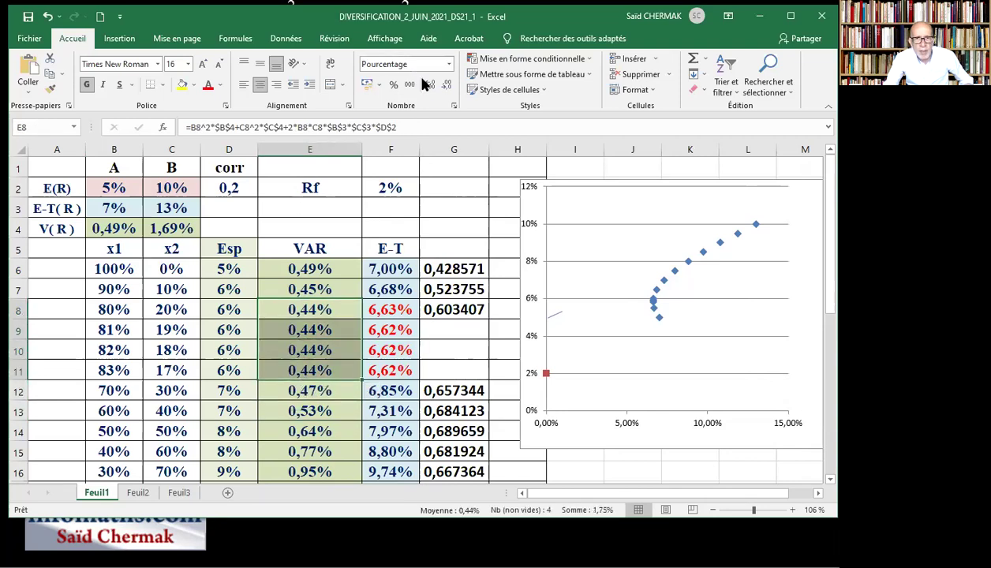
pyautogui.click(446, 86)
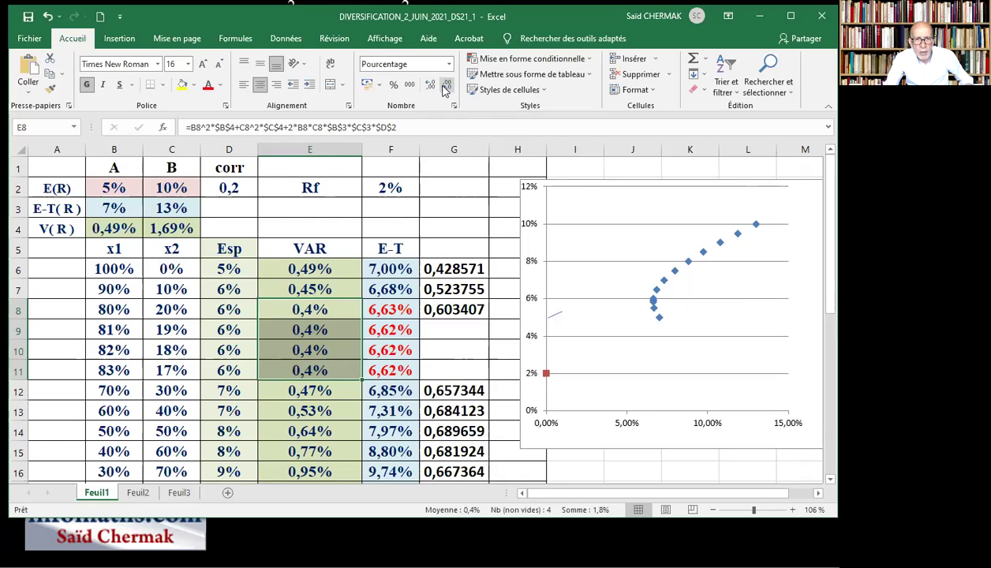
pyautogui.click(430, 86)
pyautogui.click(430, 86)
pyautogui.click(430, 86)
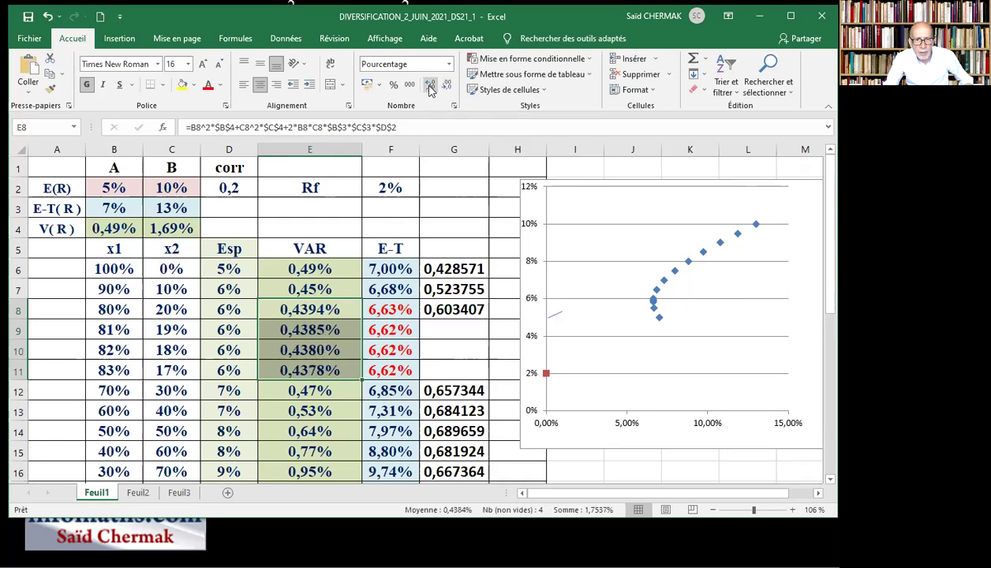
pyautogui.click(430, 86)
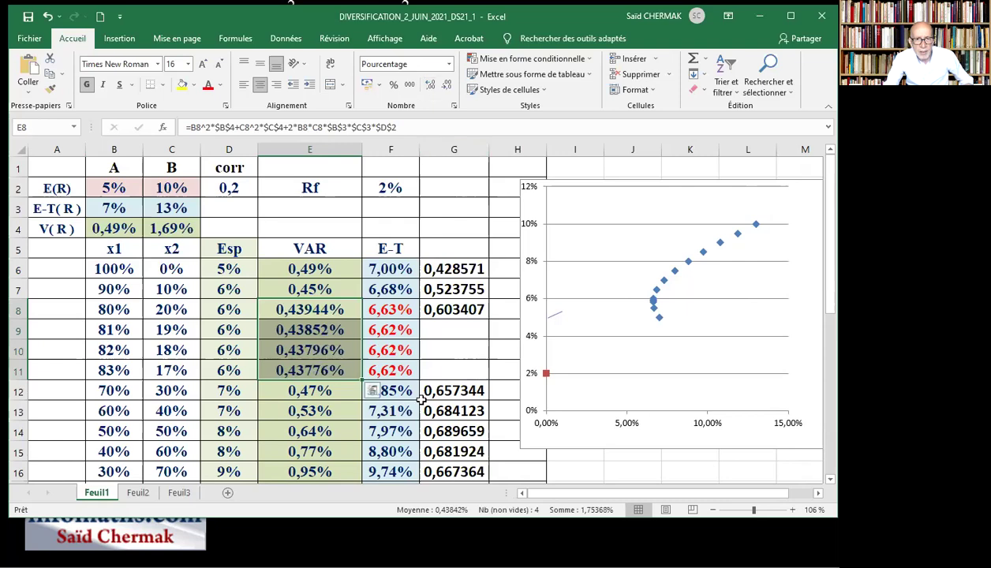
# Highlight the 83% portfolio in B11:E11 with a light purple fill and a blue font.
pyautogui.click(110, 350)
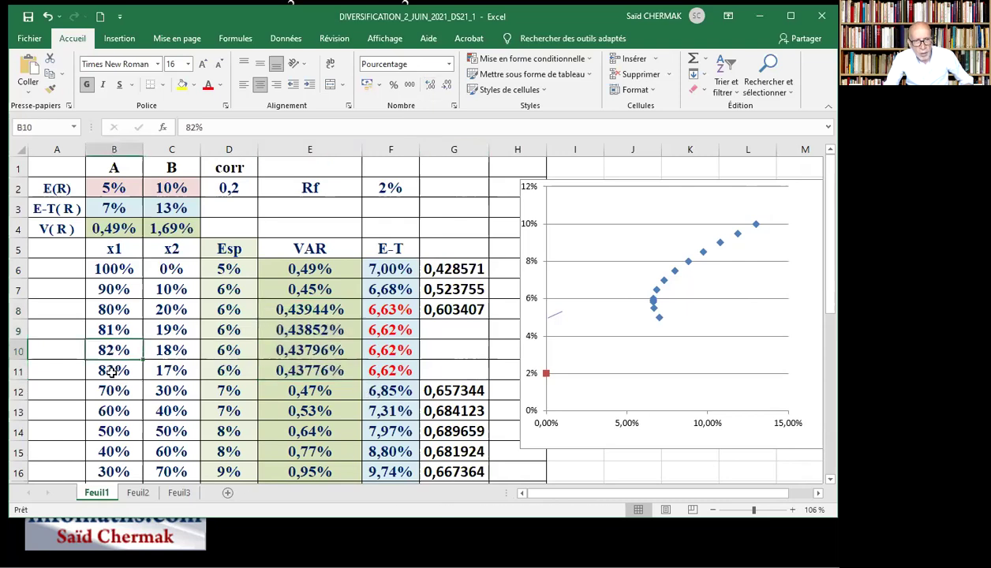
pyautogui.click(318, 369)
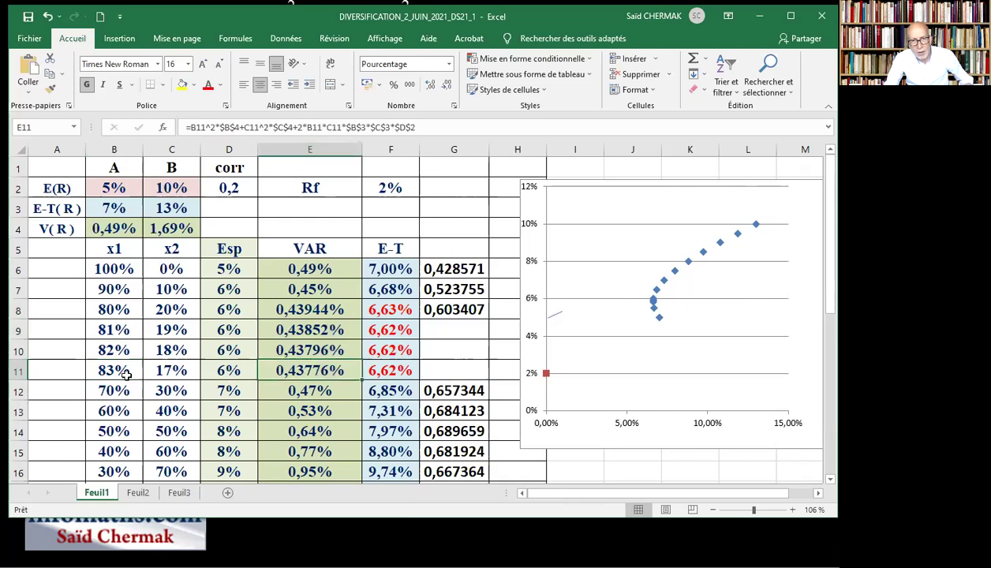
pyautogui.moveTo(90, 369); pyautogui.dragTo(314, 370)
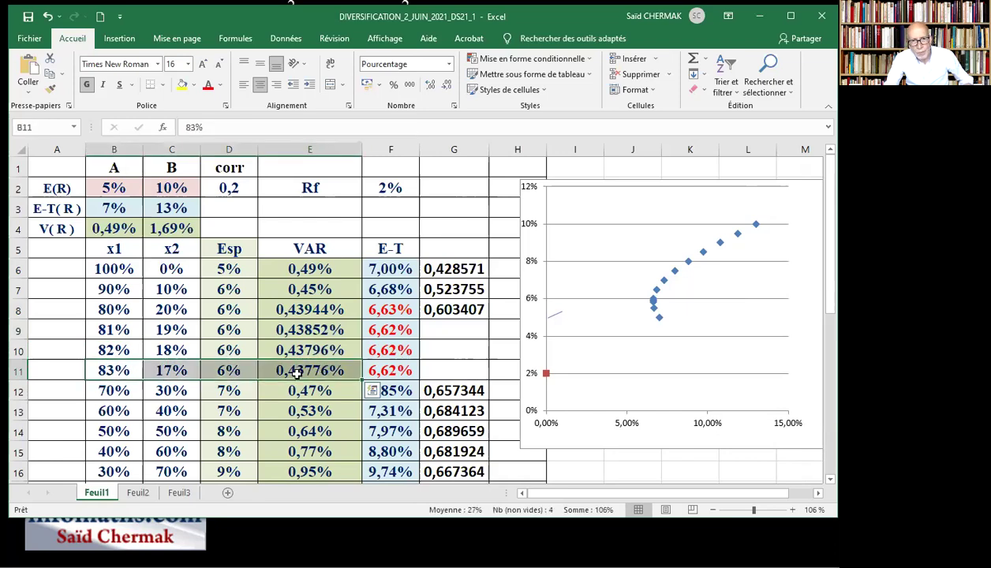
pyautogui.click(194, 85)
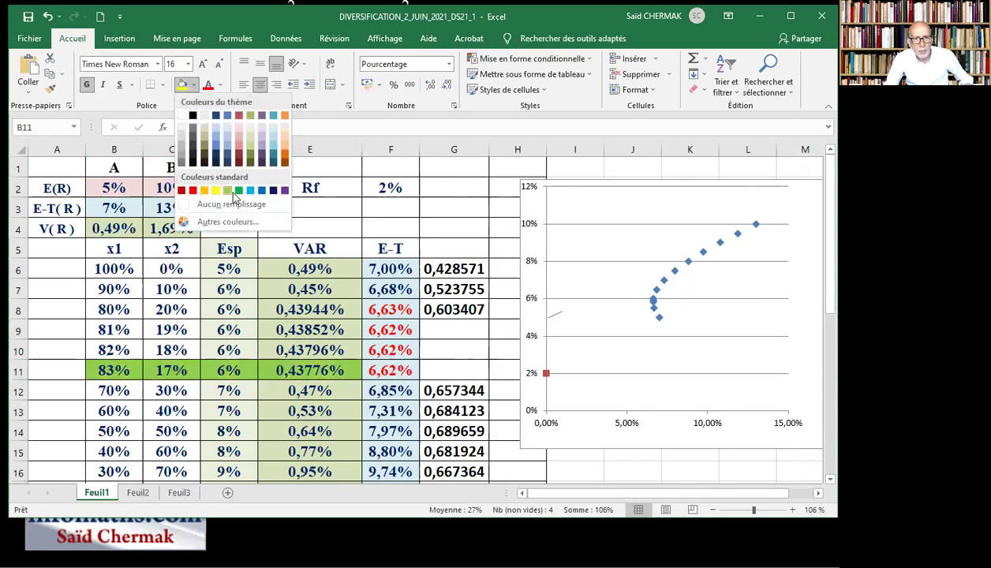
pyautogui.click(261, 136)
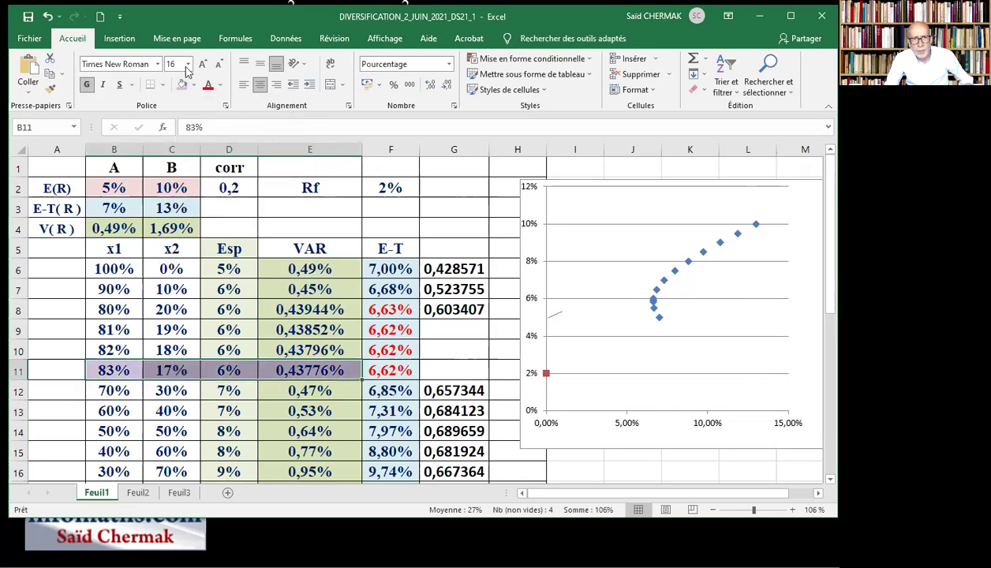
pyautogui.click(221, 86)
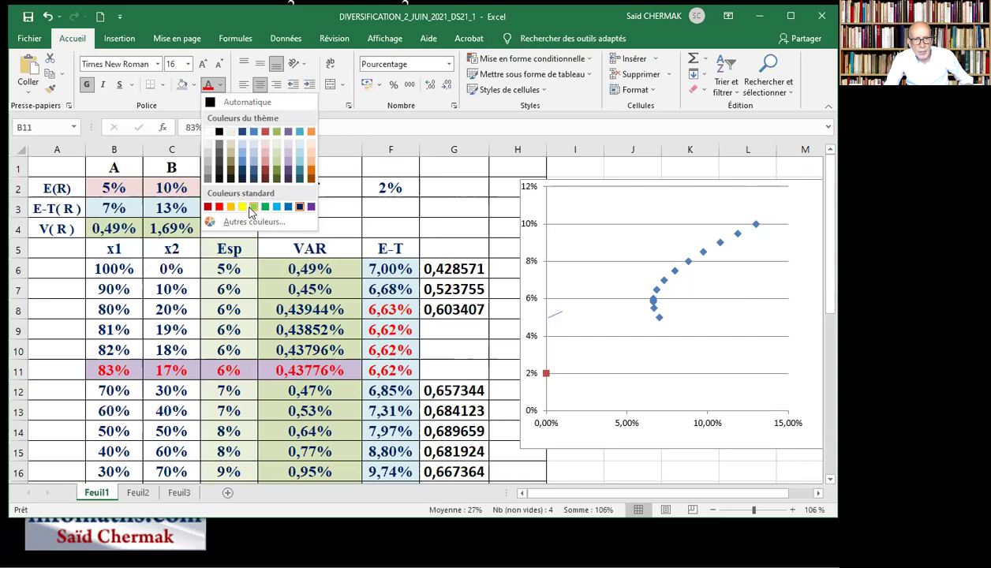
pyautogui.click(288, 207)
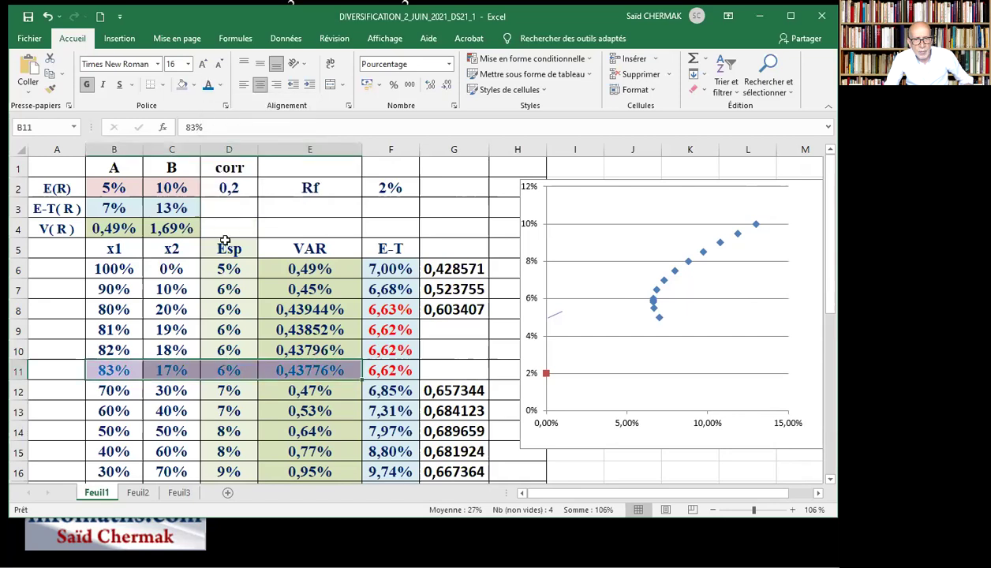
pyautogui.click(637, 468)
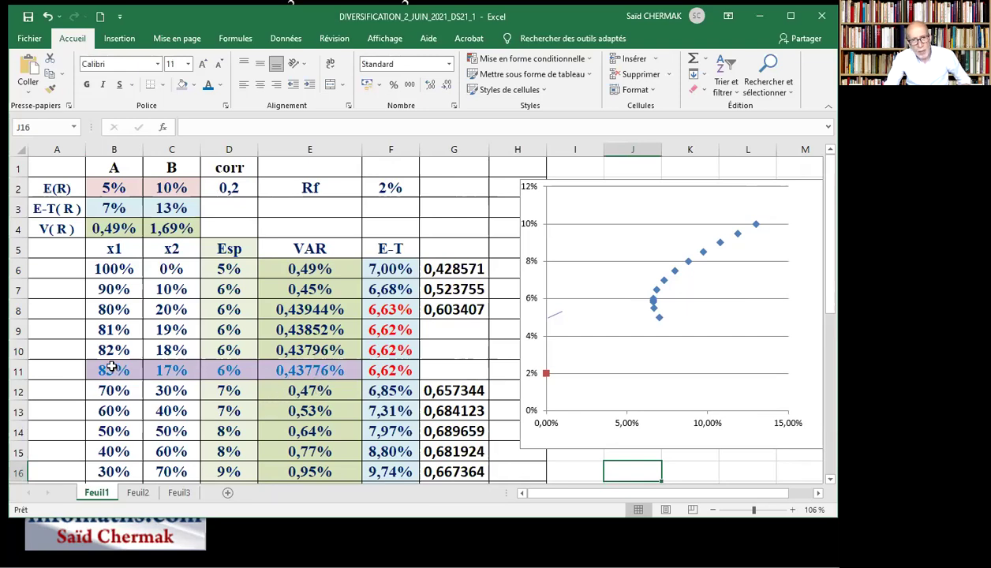
pyautogui.click(304, 369)
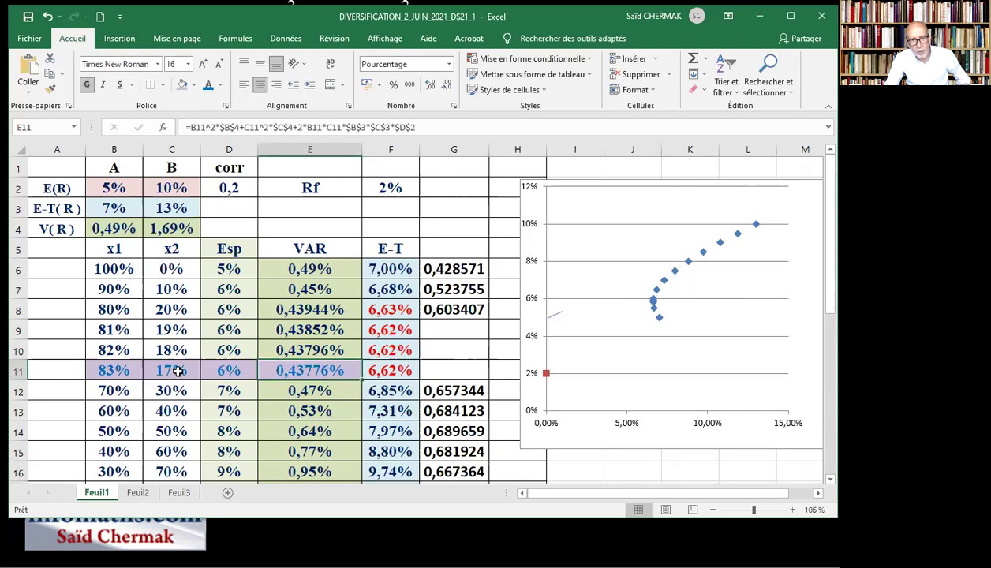
pyautogui.click(104, 372)
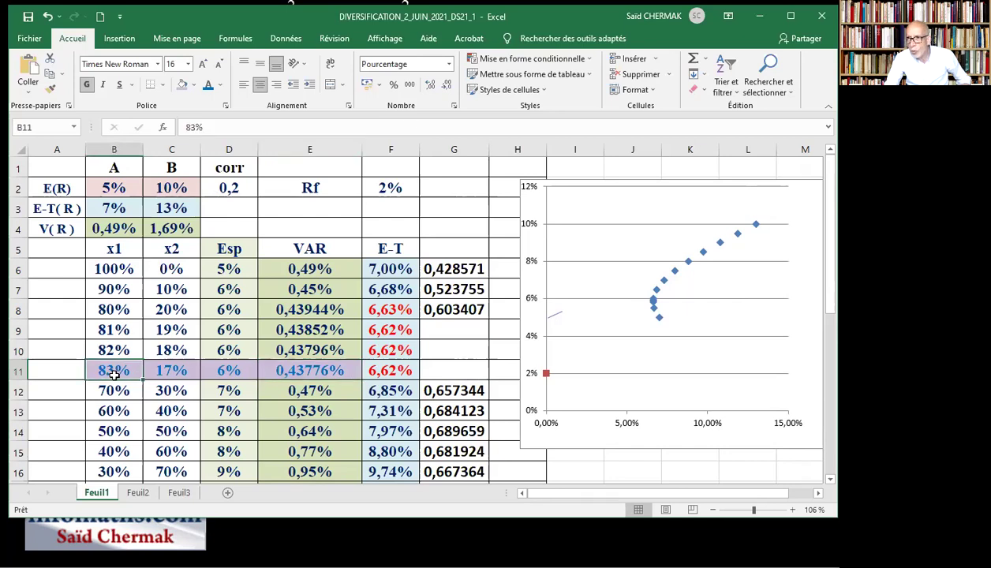
pyautogui.click(172, 373)
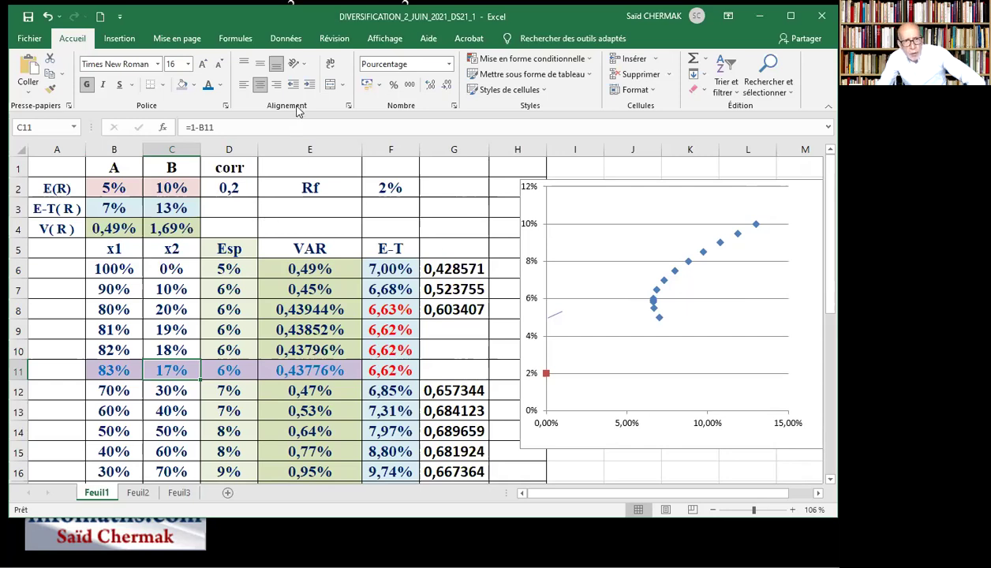
pyautogui.click(193, 84)
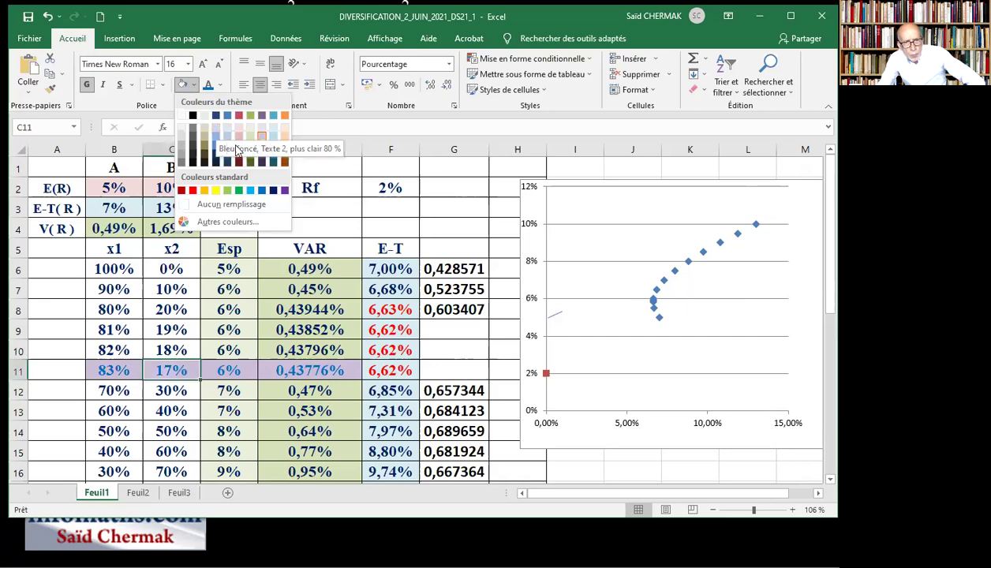
pyautogui.press('Escape')
pyautogui.click(118, 384)
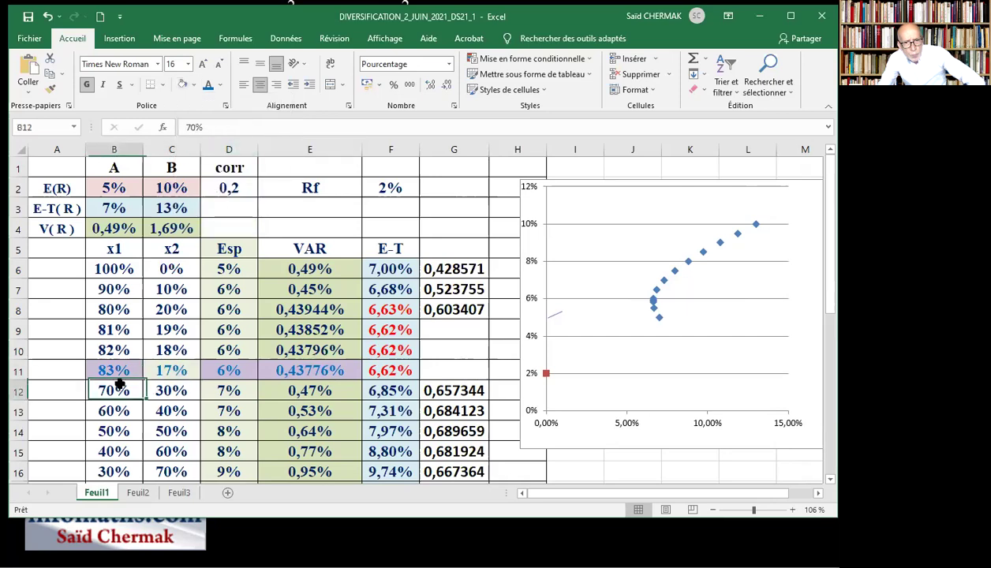
# Recolour the 83% portfolio in B11:E11 with a light beige fill and a dark red font.
pyautogui.moveTo(110, 370); pyautogui.dragTo(347, 370)
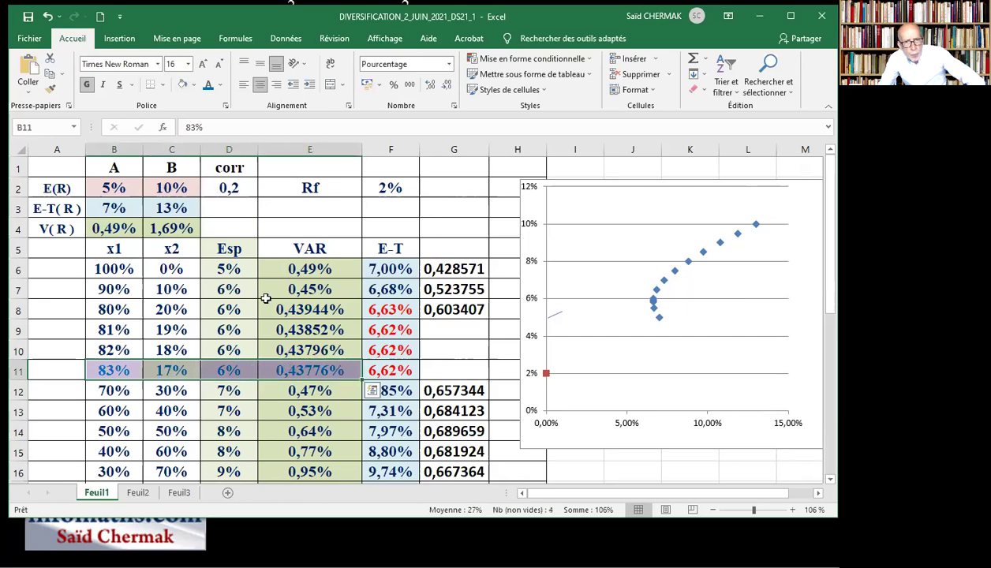
pyautogui.click(195, 85)
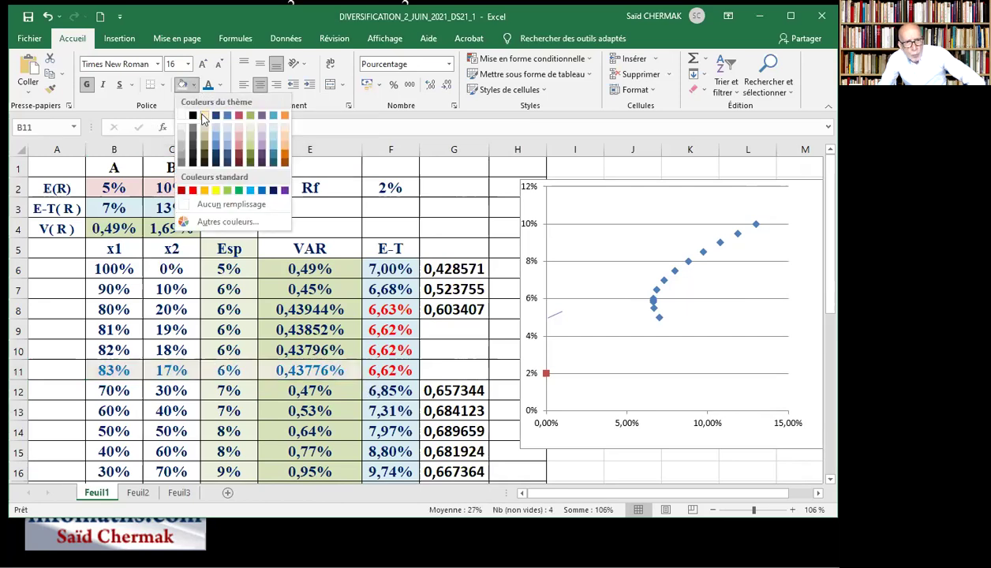
pyautogui.click(204, 116)
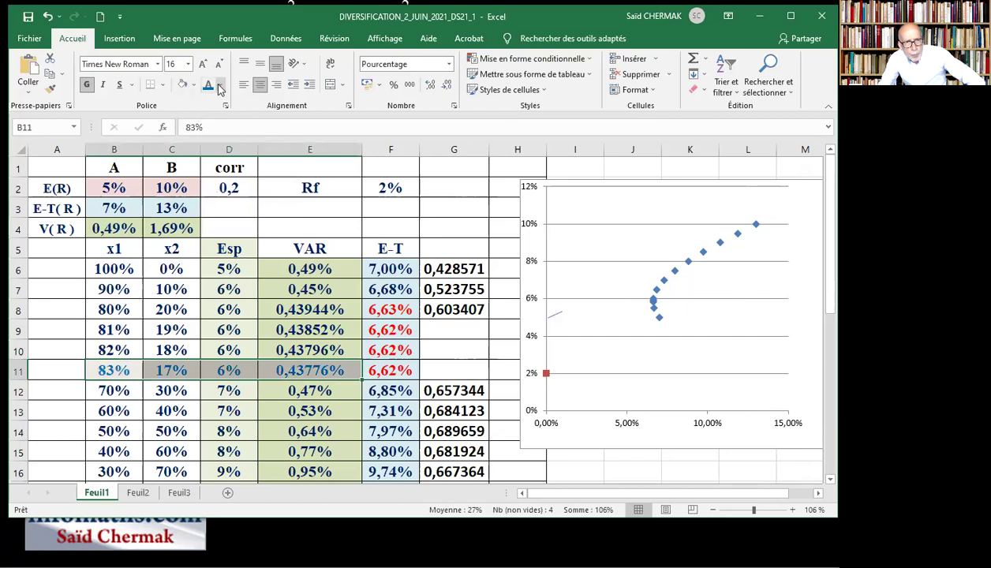
pyautogui.click(220, 86)
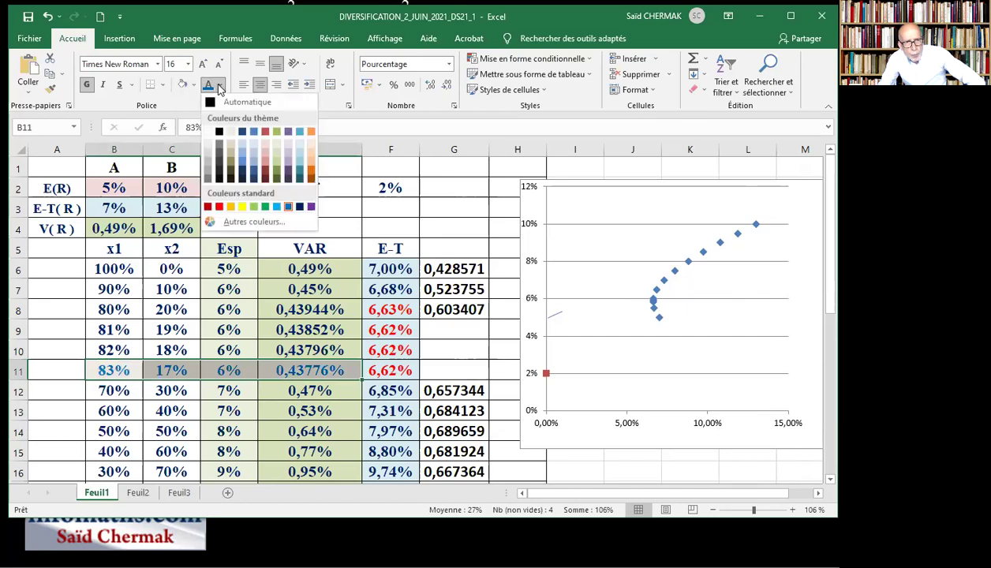
pyautogui.click(266, 174)
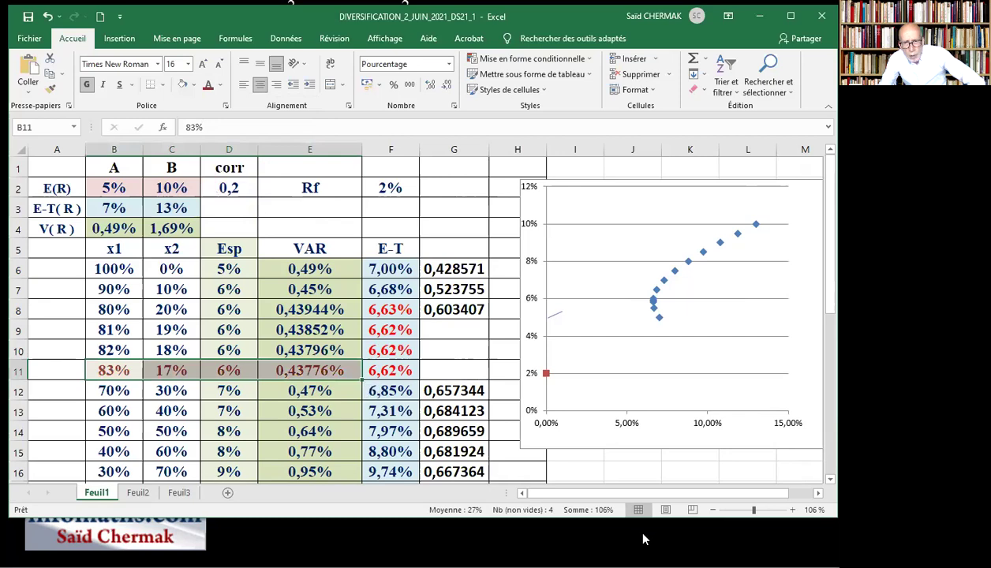
pyautogui.click(623, 468)
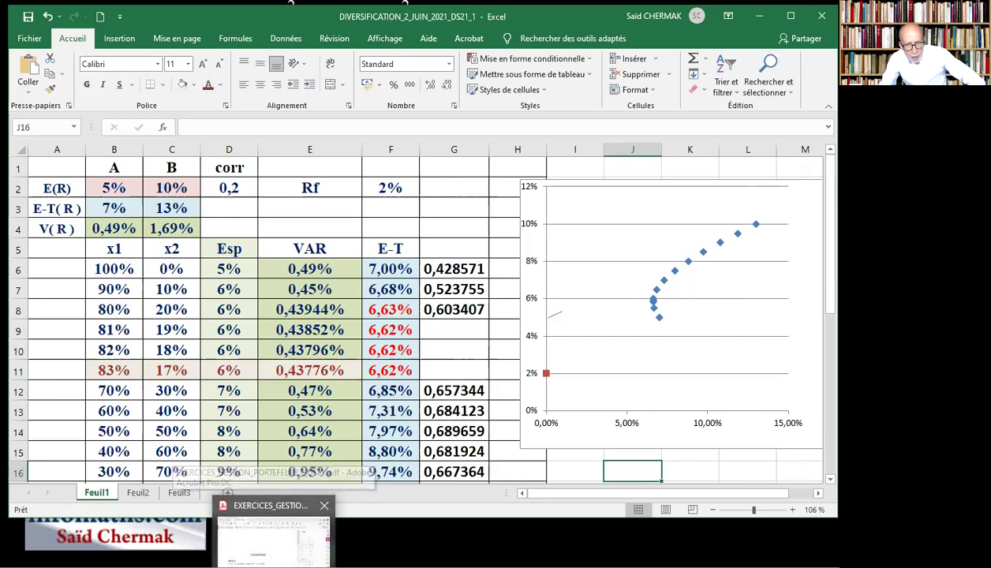
# Switch to the portfolio management exercises PDF in Acrobat and look through its exercises, starting with Exercice 1.
pyautogui.click(272, 527)
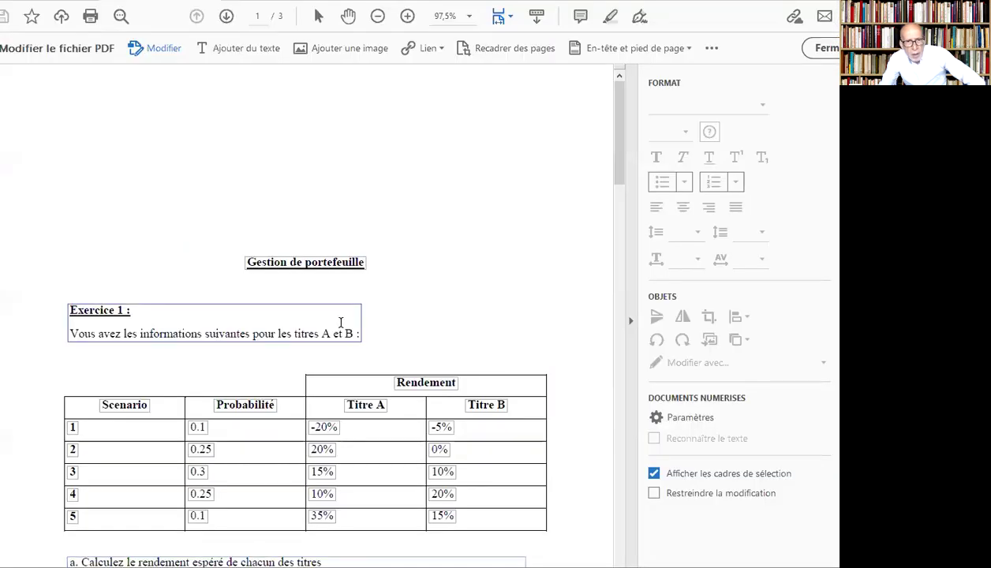
pyautogui.scroll(-3, 339, 323)
pyautogui.scroll(3, 342, 328)
pyautogui.scroll(-3, 342, 326)
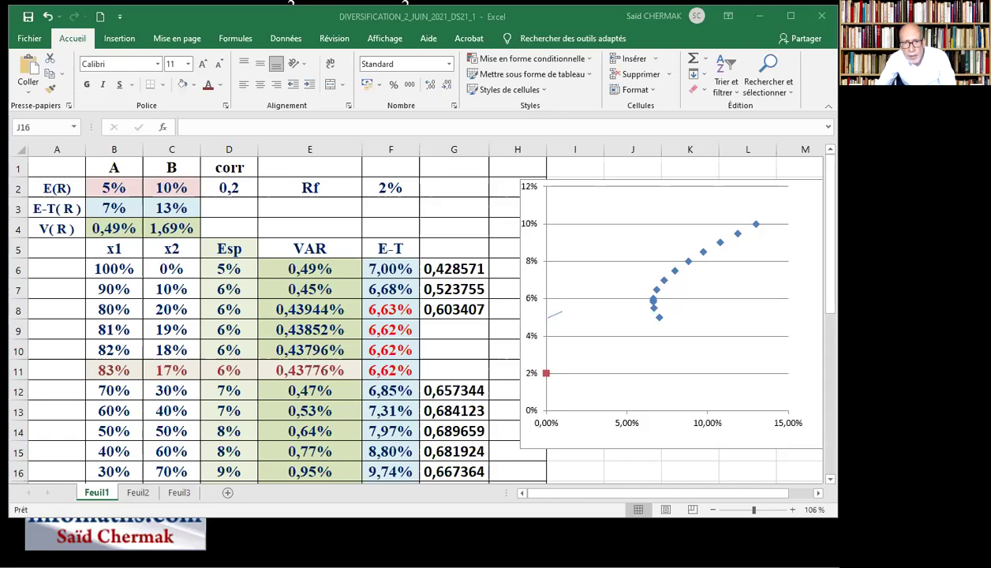
# Return to the exercises PDF in Acrobat, hide the formatting options beside the page and bring Exercice 4 into view.
pyautogui.hotkey('alt', 'Tab')
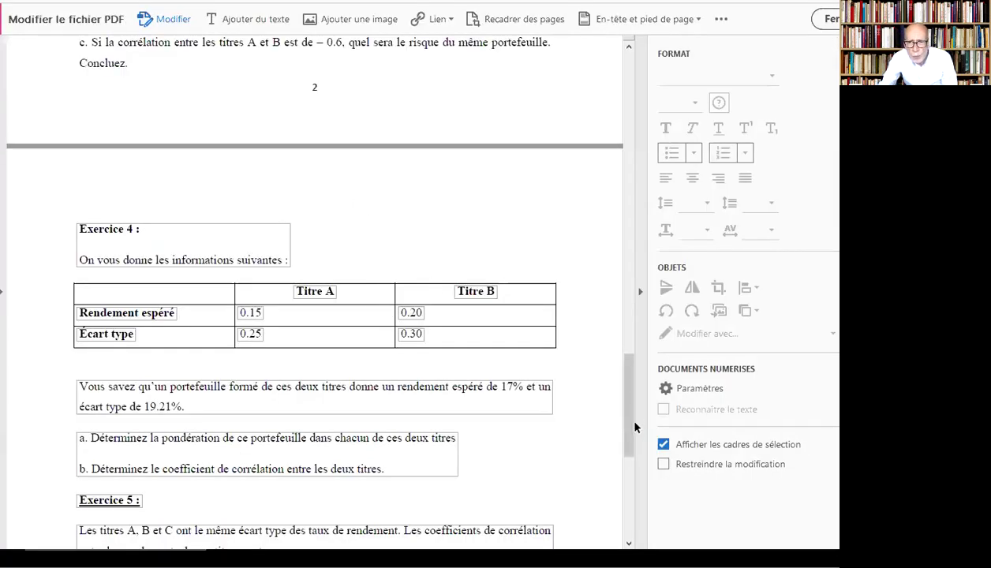
pyautogui.click(639, 291)
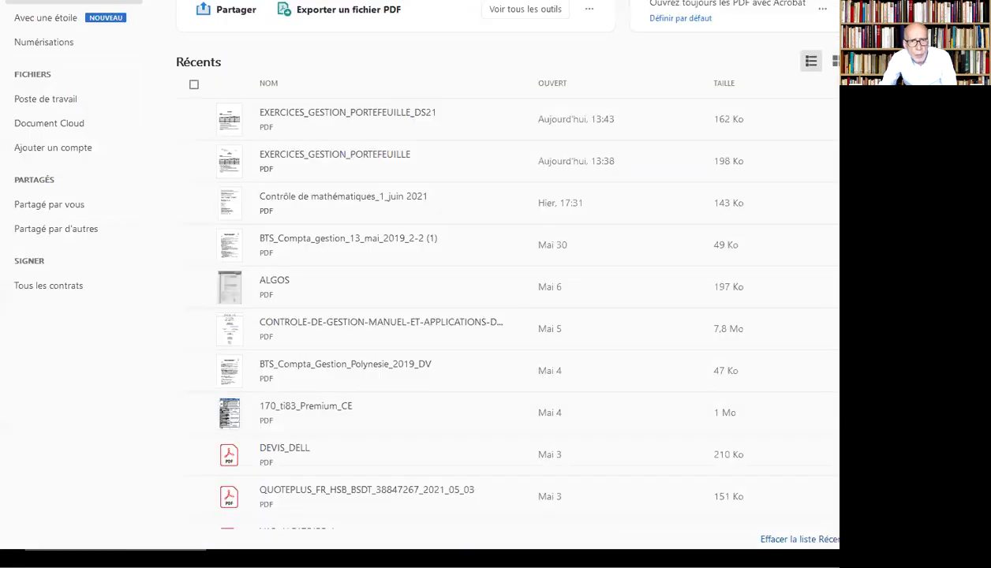
pyautogui.doubleClick(385, 127)
pyautogui.scroll(-2, 386, 158)
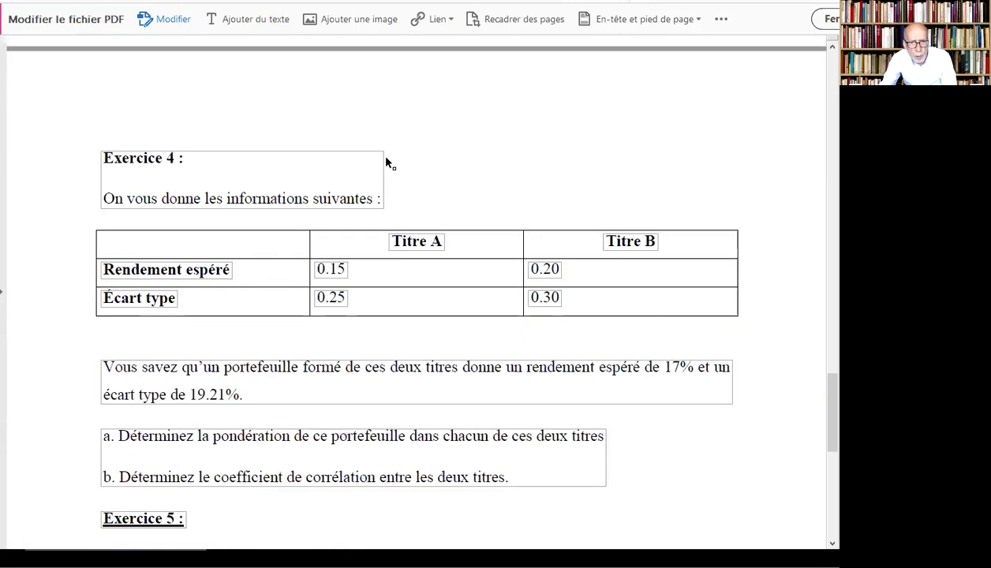